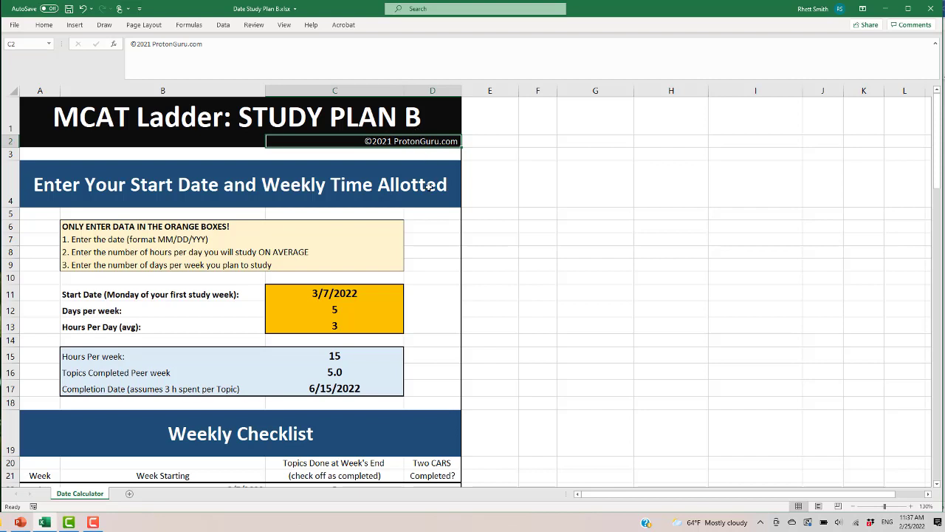
# Set the study plan's start date in the orange input area to 4/7/2022.
pyautogui.click(439, 212)
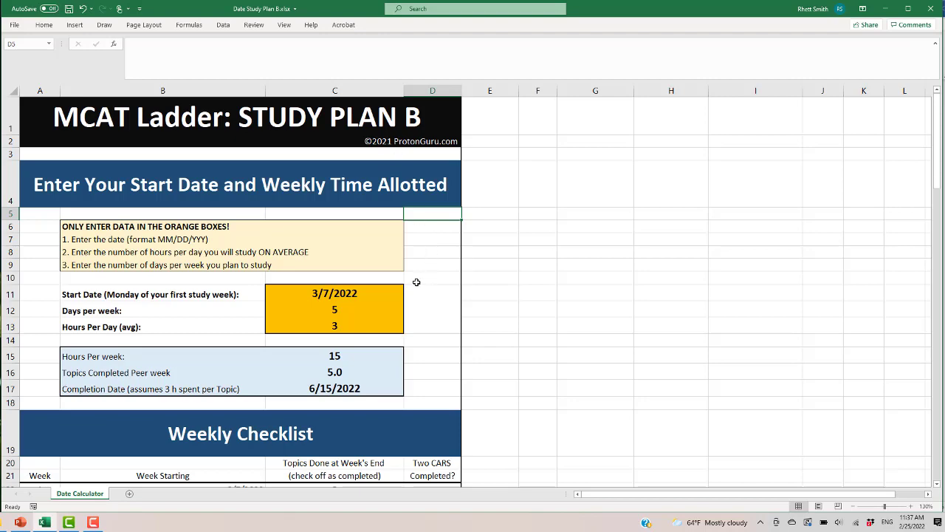
pyautogui.scroll(-1, 417, 282)
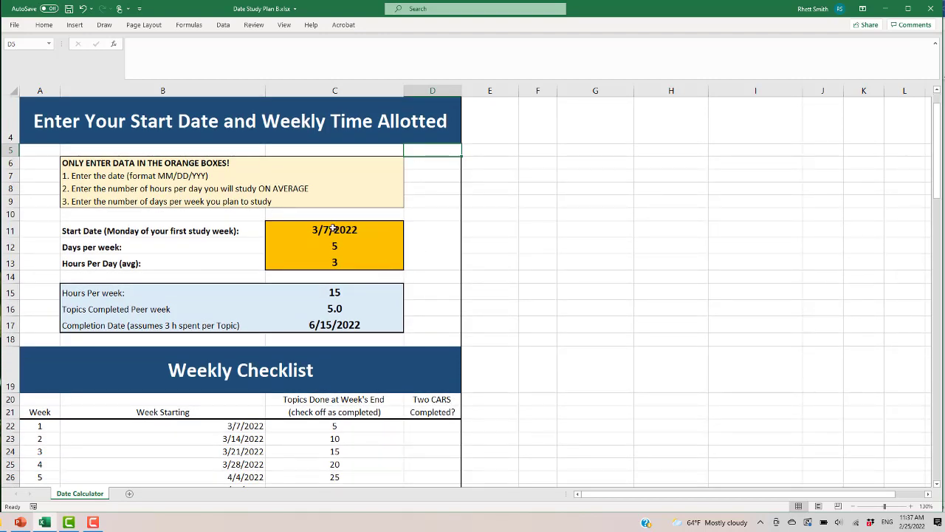
pyautogui.moveTo(333, 229); pyautogui.dragTo(331, 264)
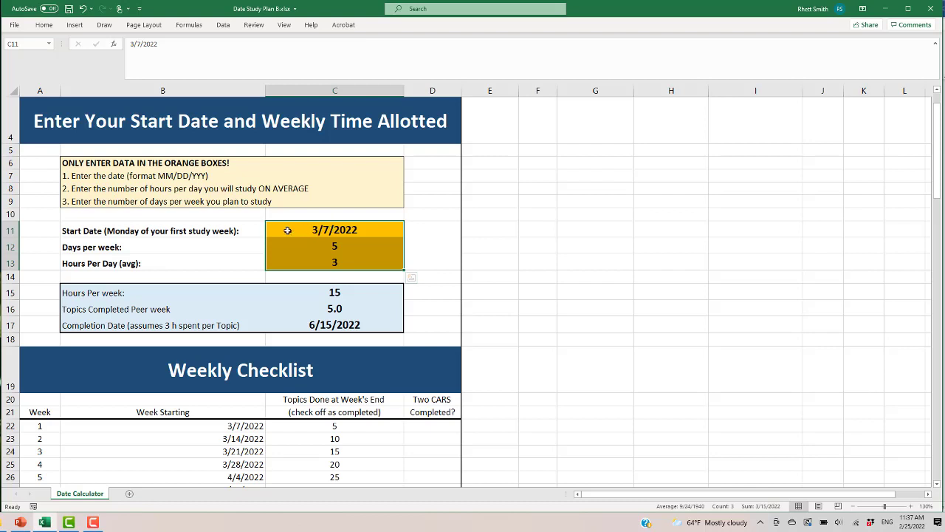
pyautogui.click(322, 232)
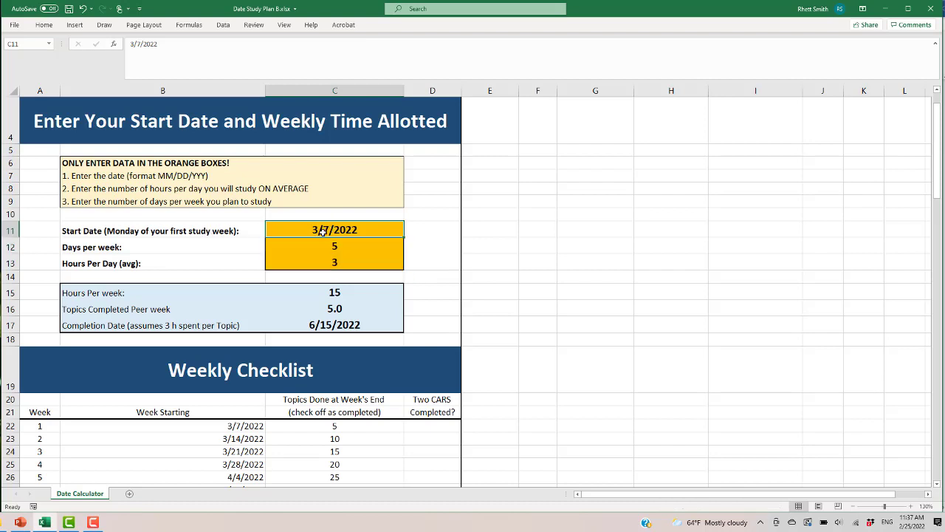
pyautogui.click(132, 45)
pyautogui.doubleClick(132, 45)
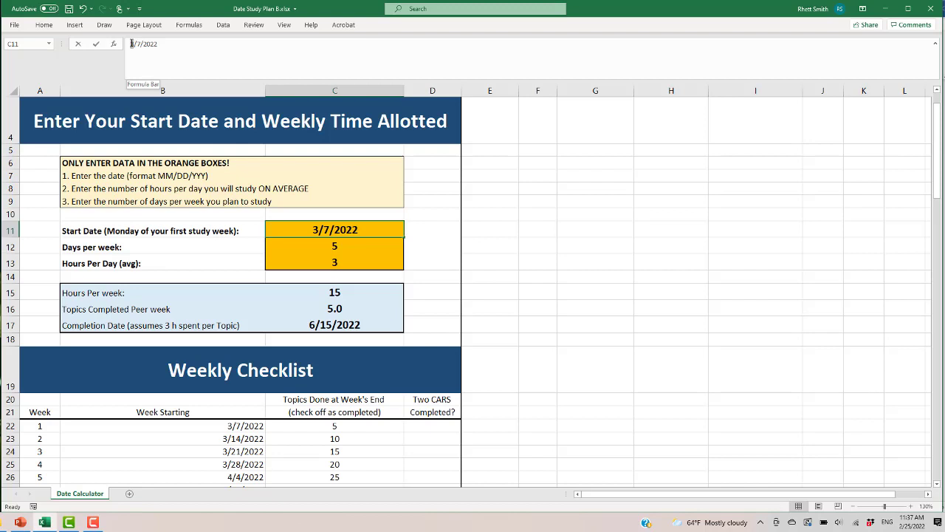
pyautogui.write('4')
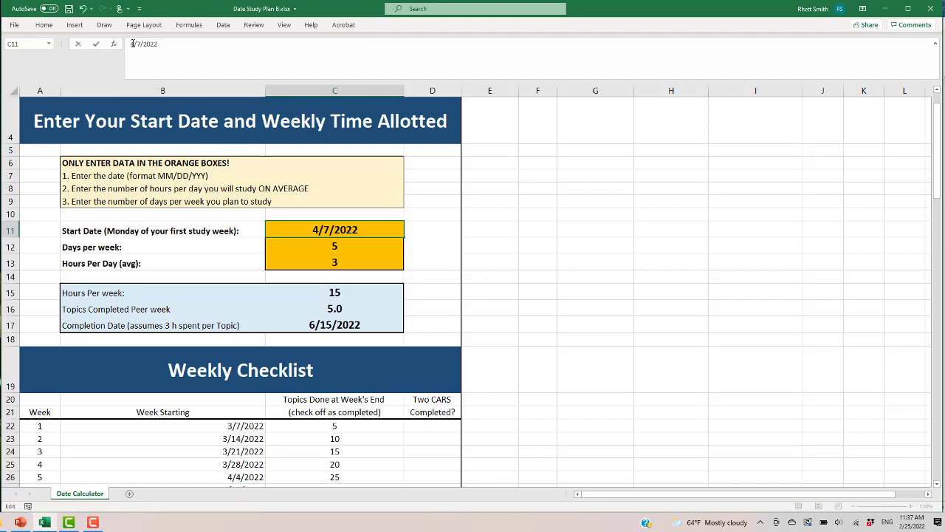
pyautogui.press('Return')
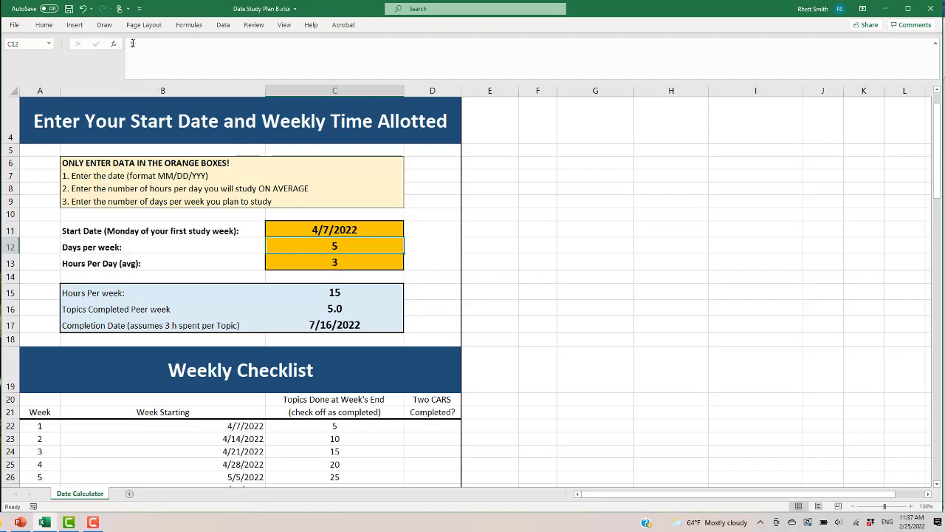
# Set the average hours per day to 2 and check the resulting completion date.
pyautogui.click(347, 263)
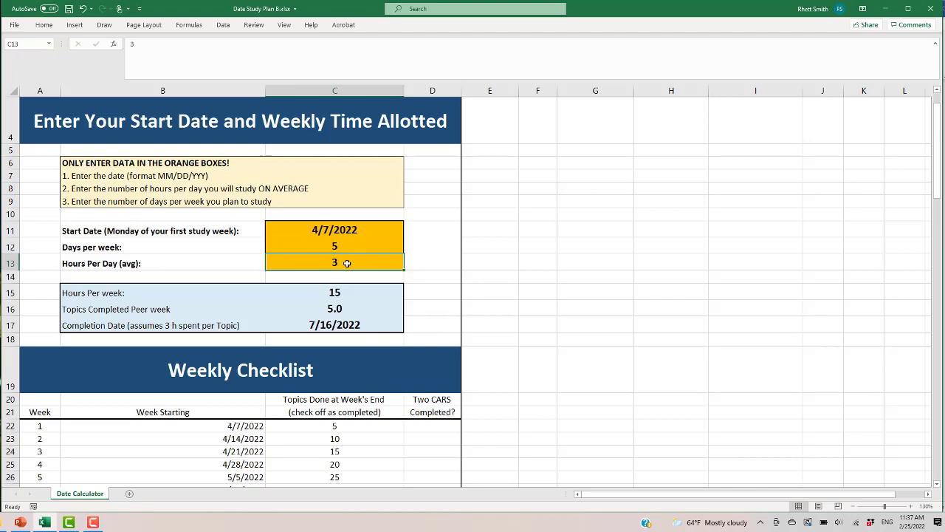
pyautogui.write('2')
pyautogui.press('Return')
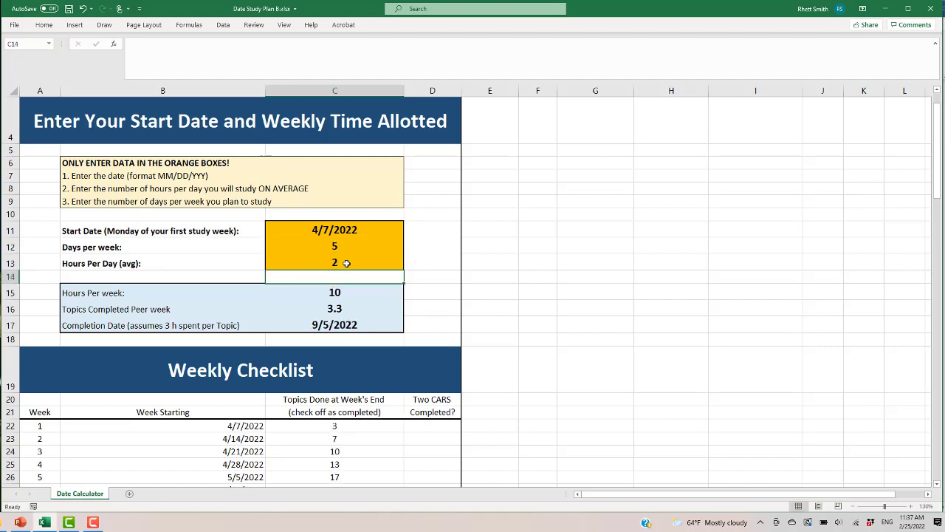
pyautogui.click(336, 326)
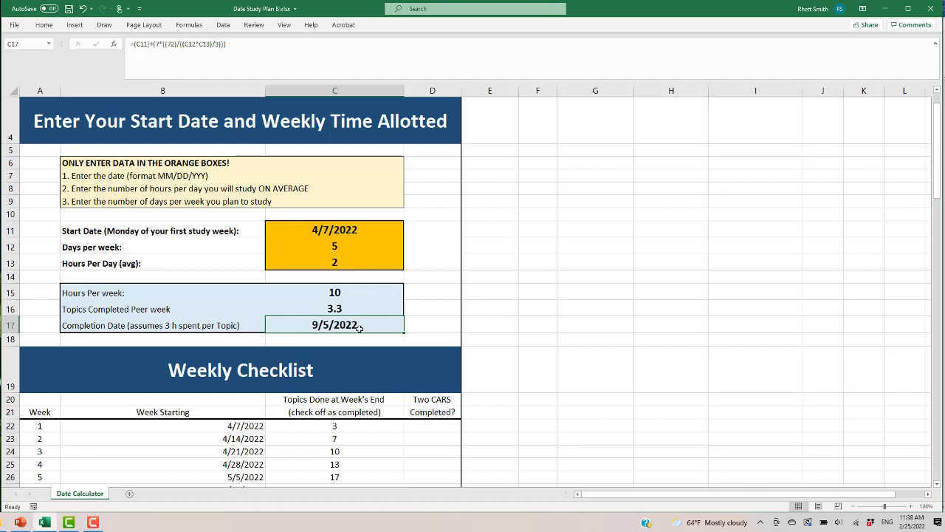
# Set the average hours per day to 3 and check the recalculated completion date.
pyautogui.click(335, 264)
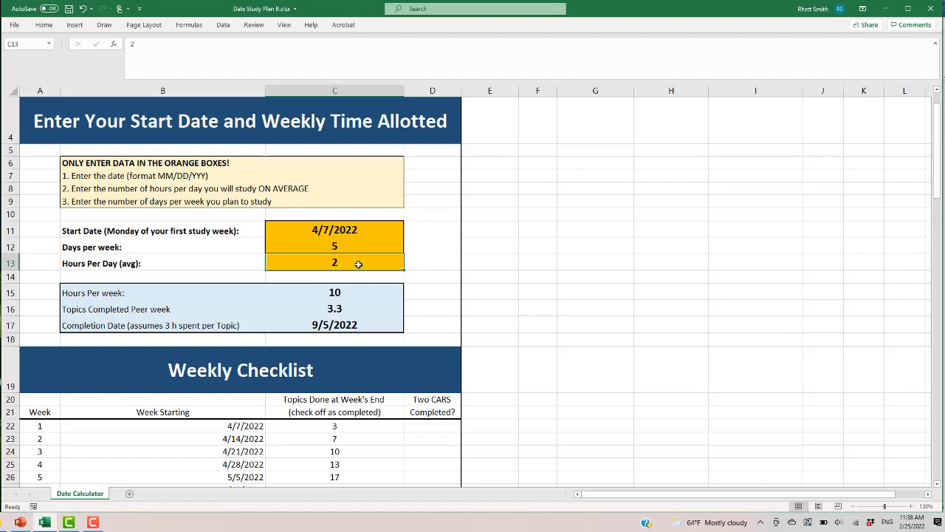
pyautogui.write('3')
pyautogui.press('Return')
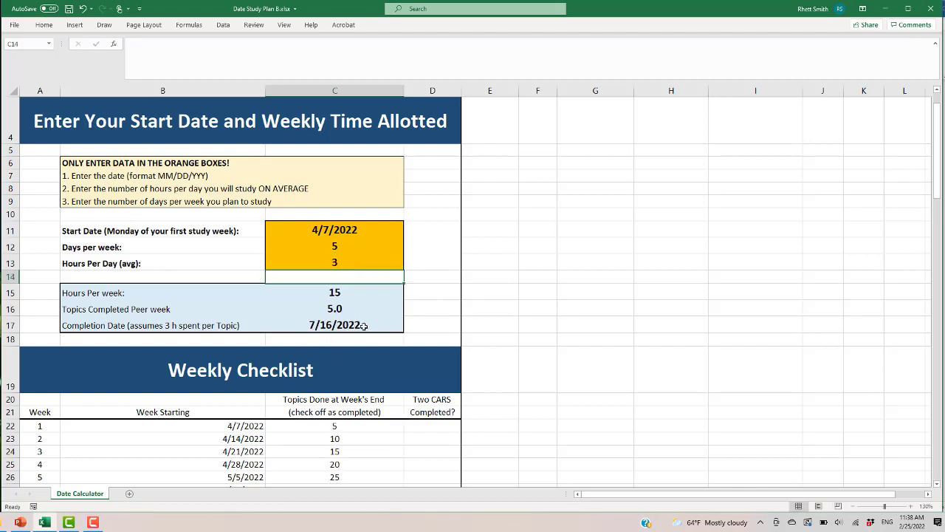
pyautogui.click(323, 327)
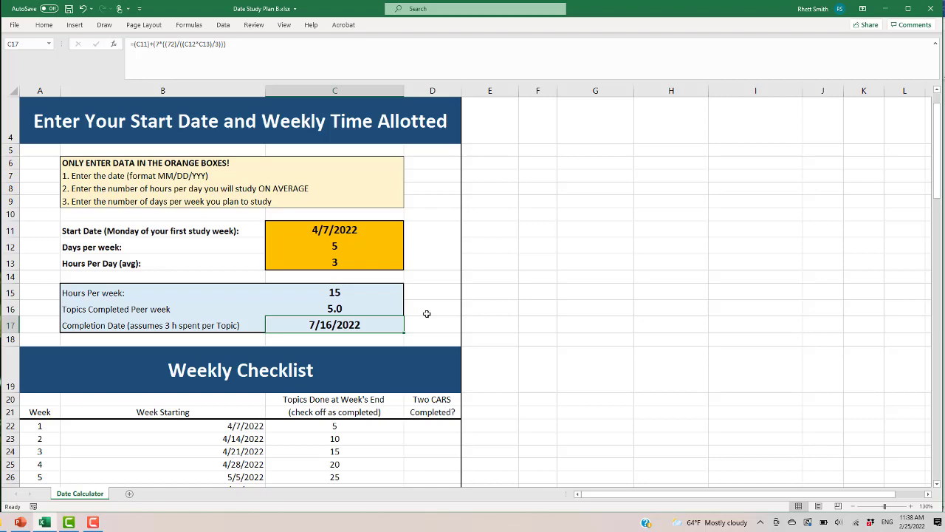
# Examine the Weekly Checklist's week dates, cumulative topic targets and CARS completion column against the study-time entries.
pyautogui.scroll(-1, 415, 288)
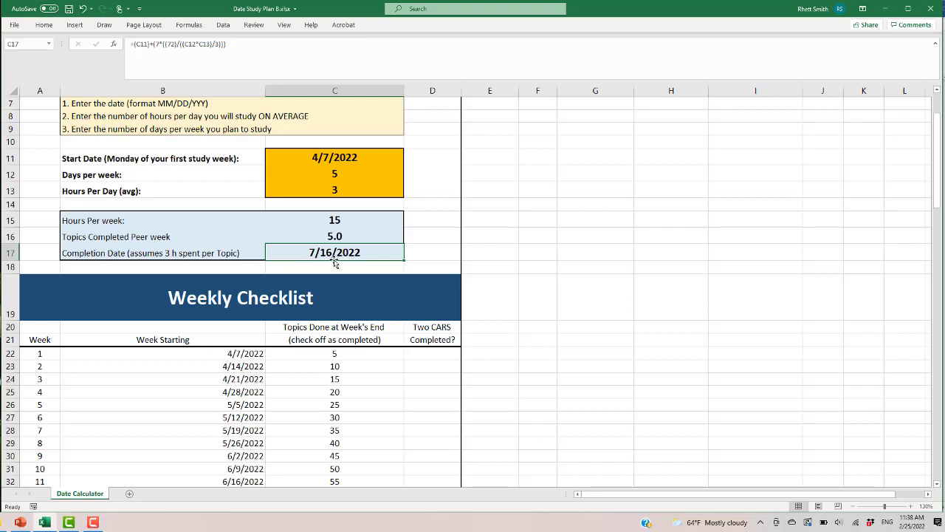
pyautogui.scroll(-2, 356, 337)
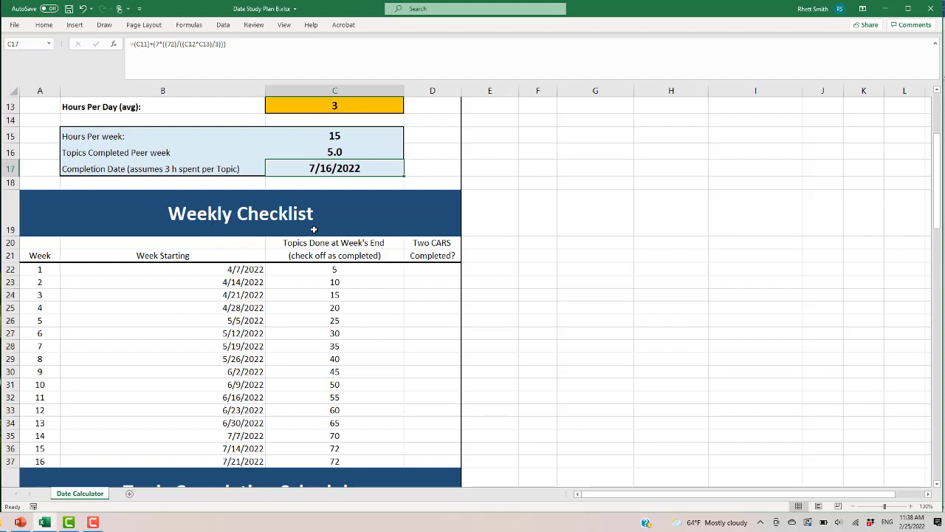
pyautogui.scroll(1, 314, 229)
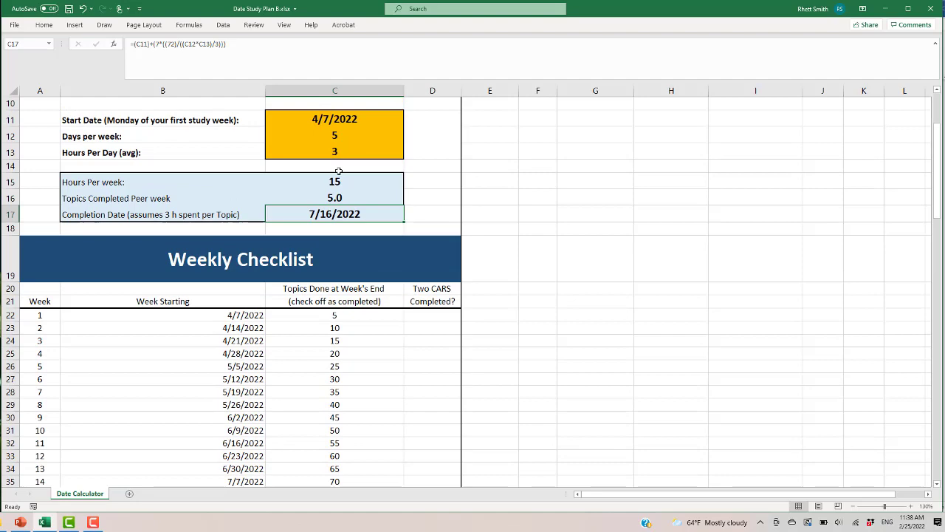
pyautogui.scroll(-1, 381, 300)
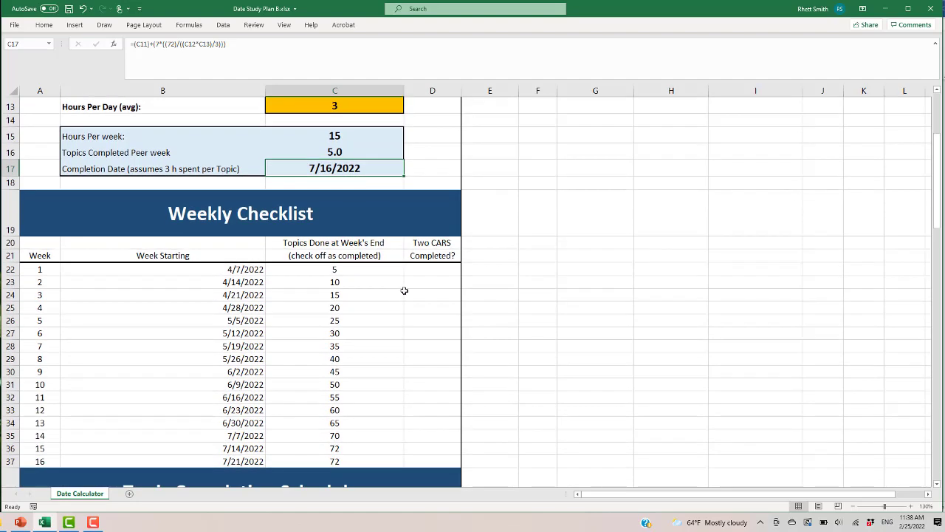
pyautogui.moveTo(423, 270); pyautogui.dragTo(427, 458)
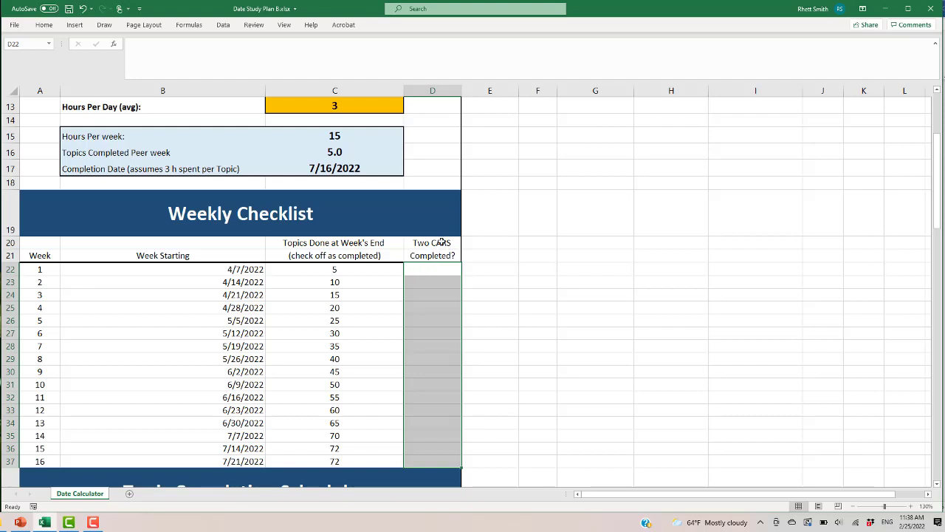
pyautogui.click(353, 269)
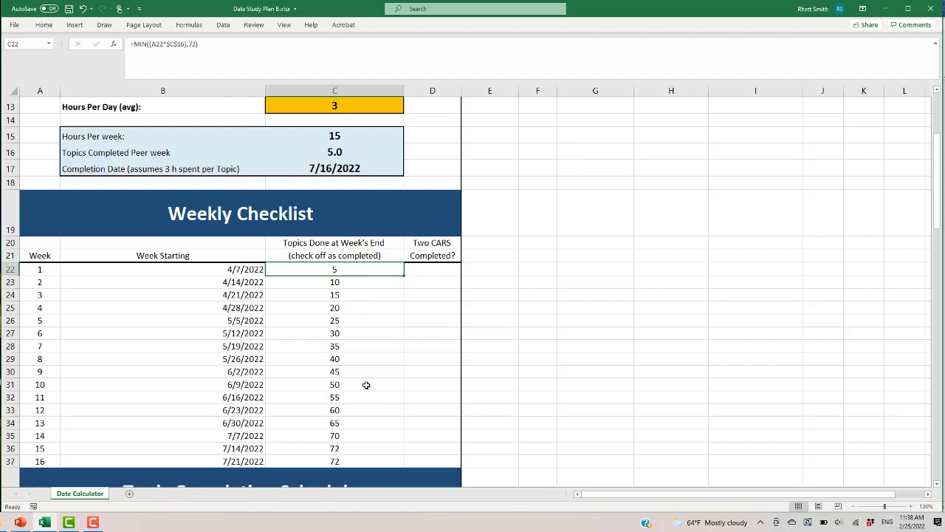
pyautogui.click(328, 450)
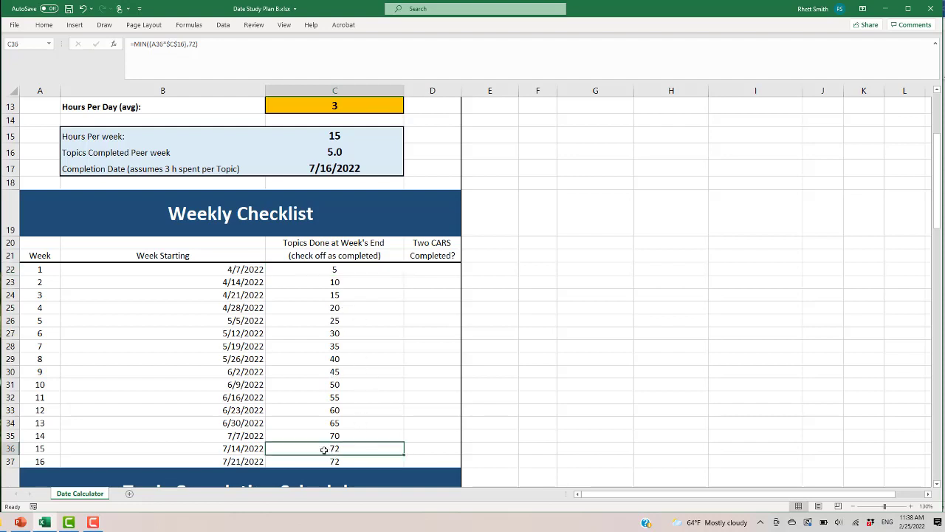
pyautogui.moveTo(35, 459); pyautogui.dragTo(341, 448)
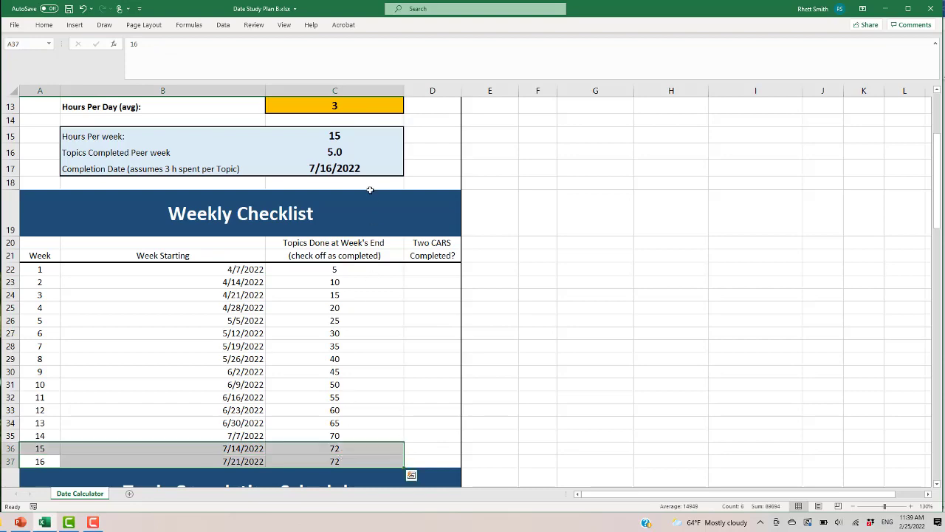
pyautogui.scroll(1, 371, 178)
pyautogui.scroll(1, 371, 178)
pyautogui.scroll(-2, 372, 249)
pyautogui.hotkey('ctrl', 'z')
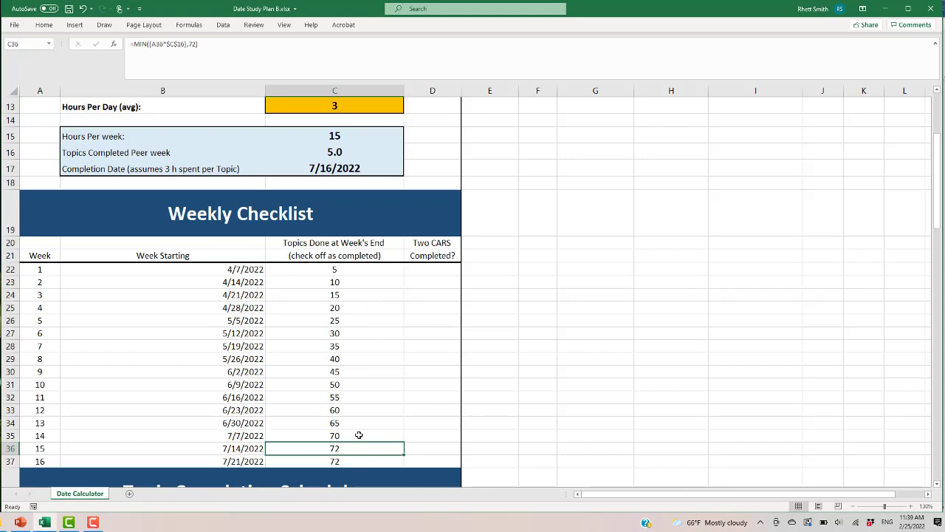
pyautogui.scroll(1, 359, 435)
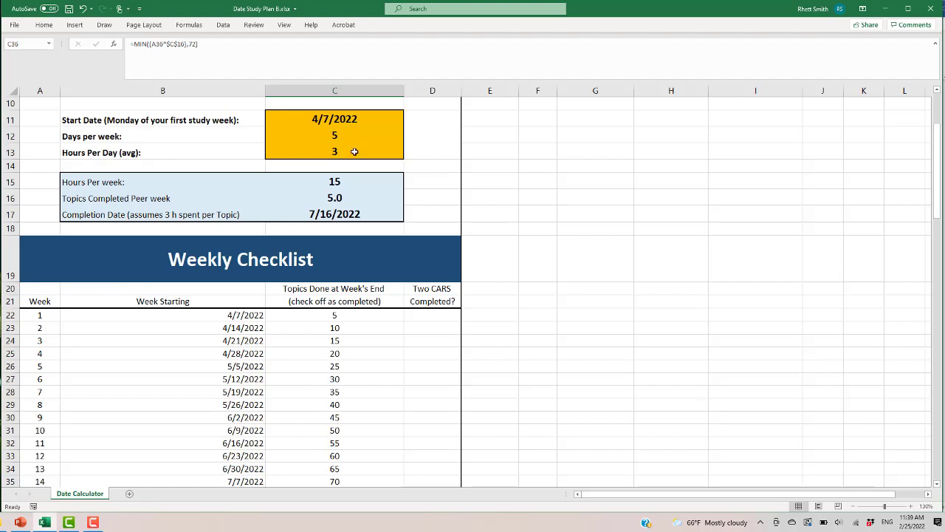
# Examine how the Organic Chemistry topics in the Topic Completion Schedule are grouped by starting week.
pyautogui.scroll(-2, 392, 257)
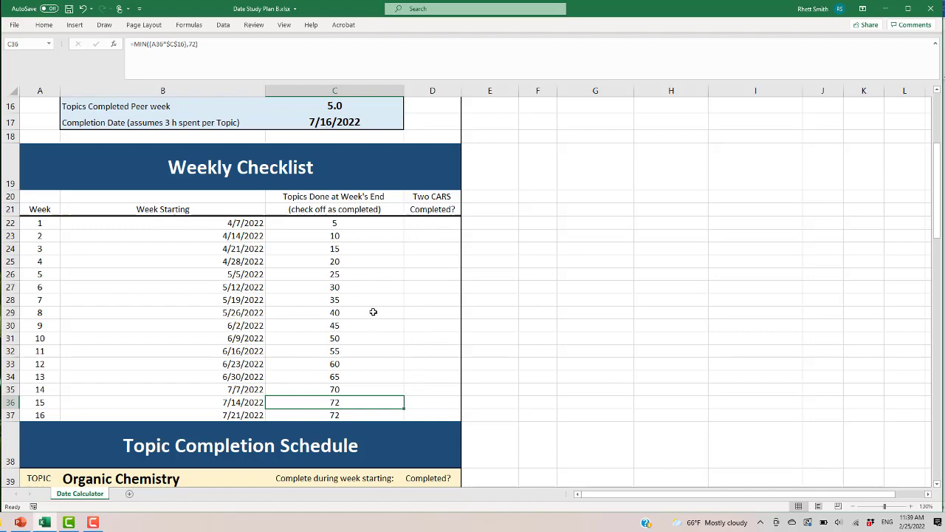
pyautogui.scroll(-6, 373, 312)
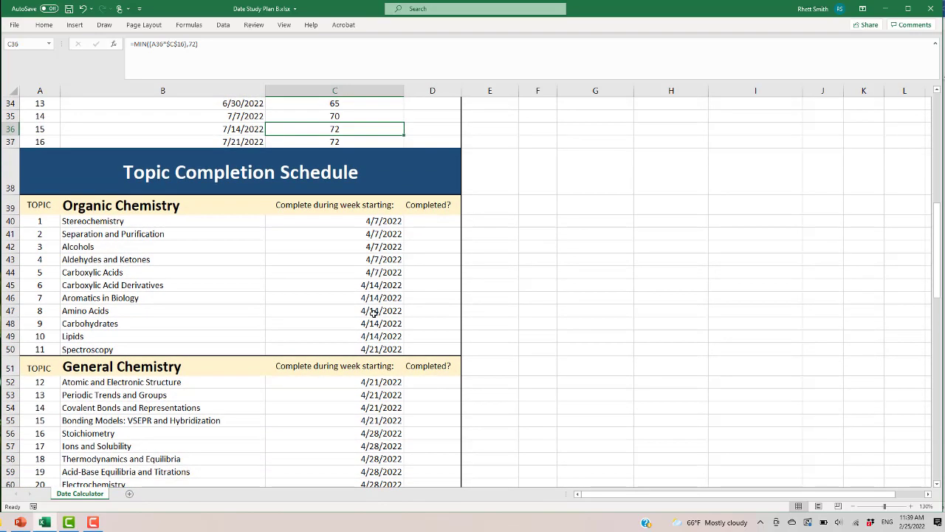
pyautogui.scroll(-1, 374, 313)
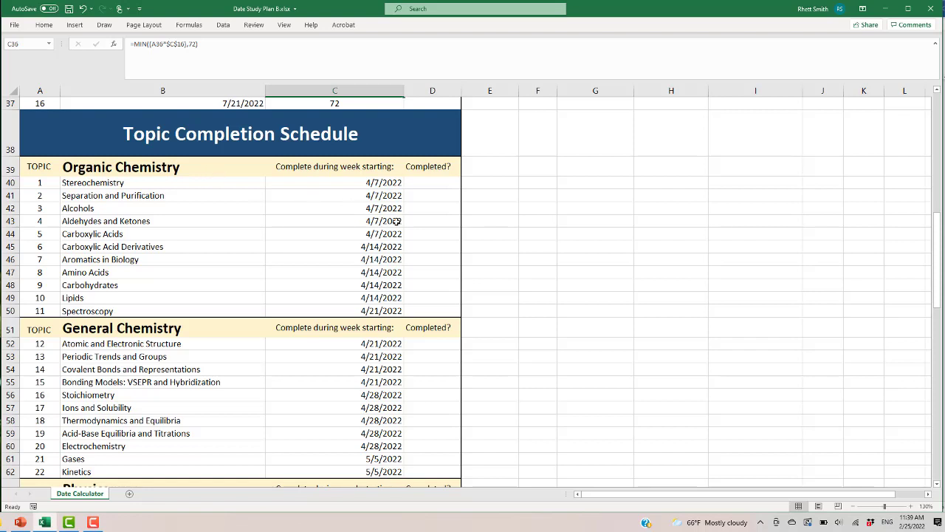
pyautogui.moveTo(392, 183); pyautogui.dragTo(392, 233)
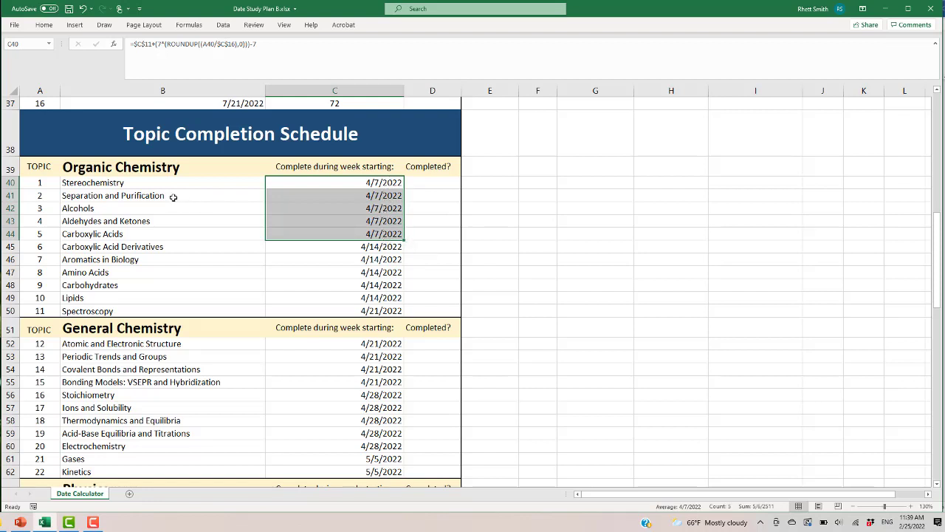
pyautogui.click(378, 250)
pyautogui.moveTo(378, 251); pyautogui.dragTo(378, 311)
pyautogui.click(378, 311)
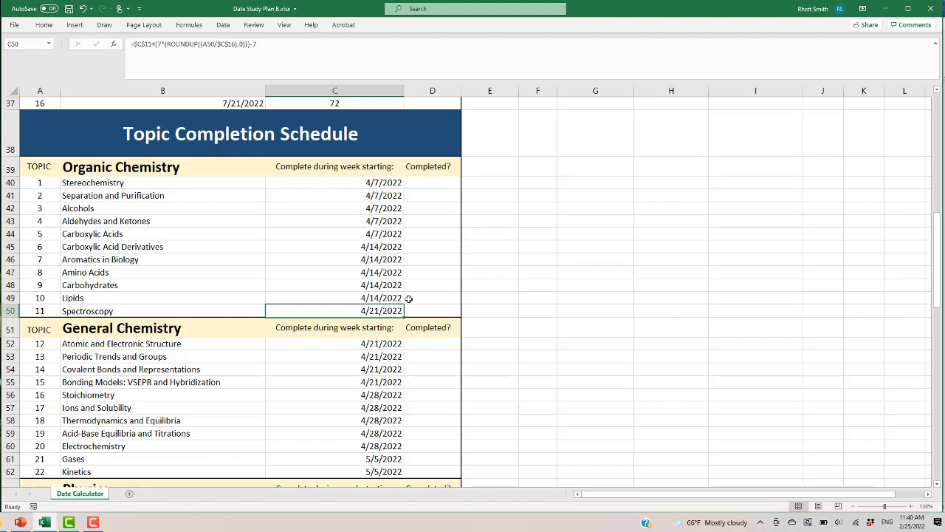
# Review the remaining subjects in the Topic Completion Schedule through the last Psychology+Sociology topic's week date.
pyautogui.scroll(10, 409, 298)
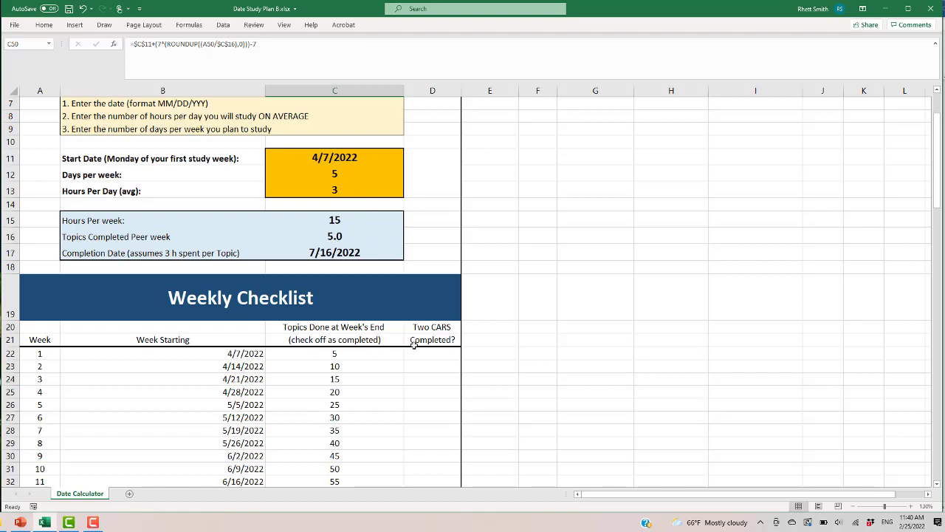
pyautogui.scroll(-10, 409, 364)
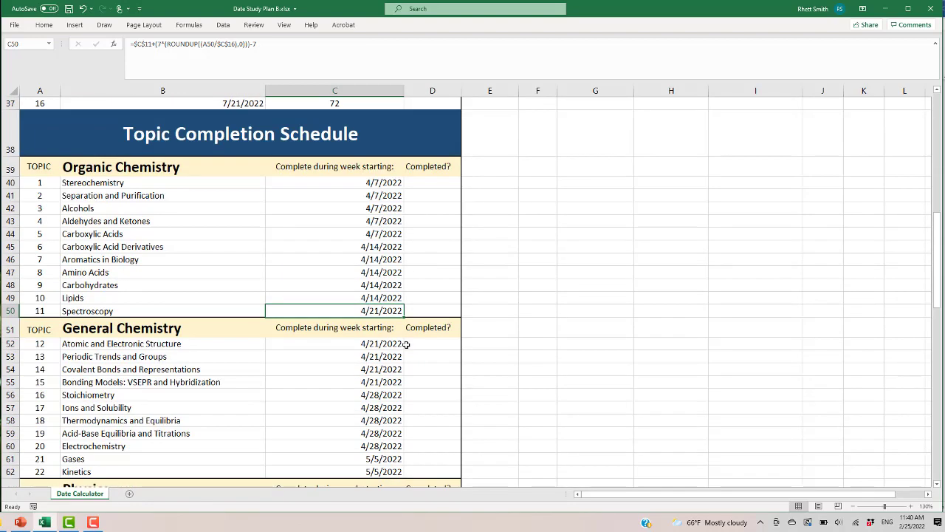
pyautogui.scroll(-2, 407, 344)
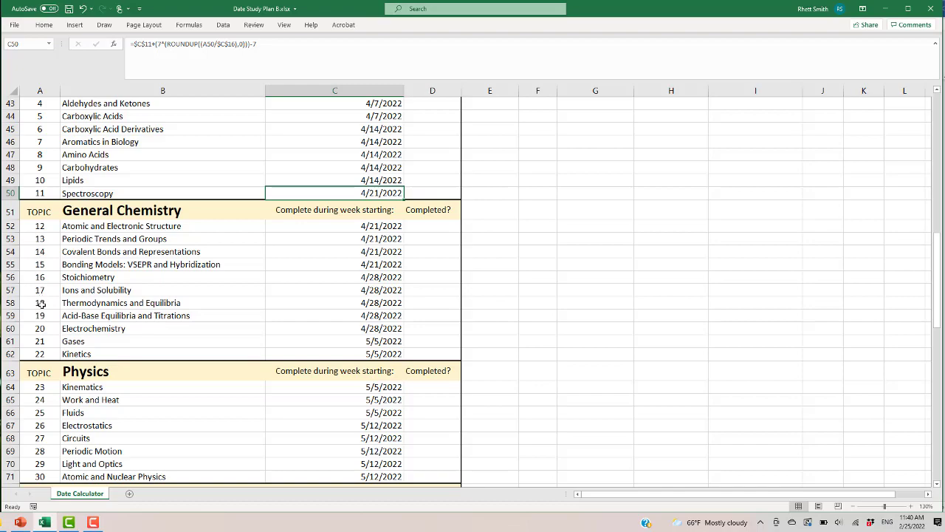
pyautogui.scroll(-3, 227, 323)
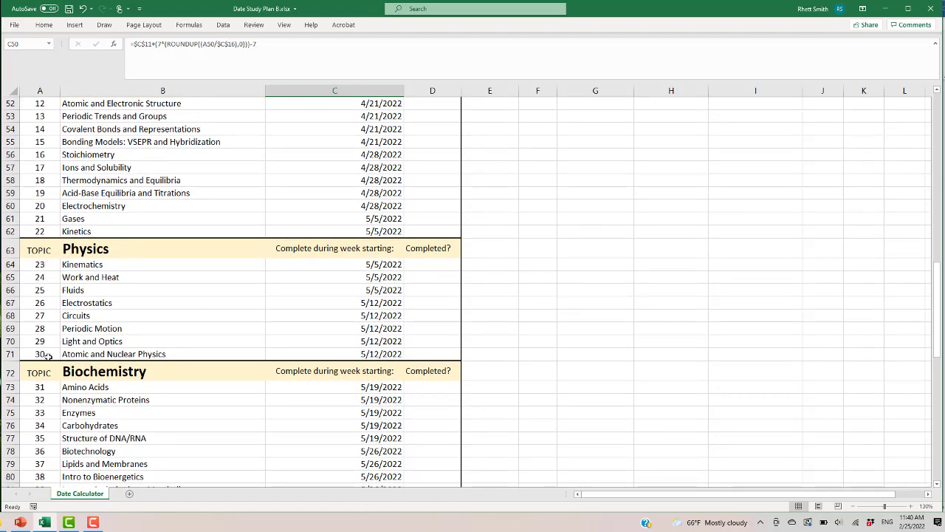
pyautogui.scroll(-3, 231, 321)
pyautogui.scroll(-4, 221, 332)
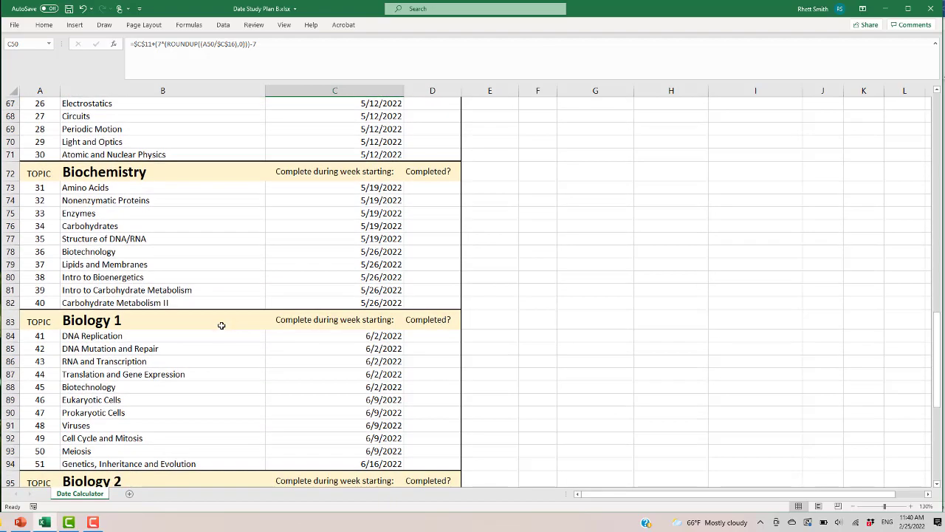
pyautogui.scroll(-6, 206, 357)
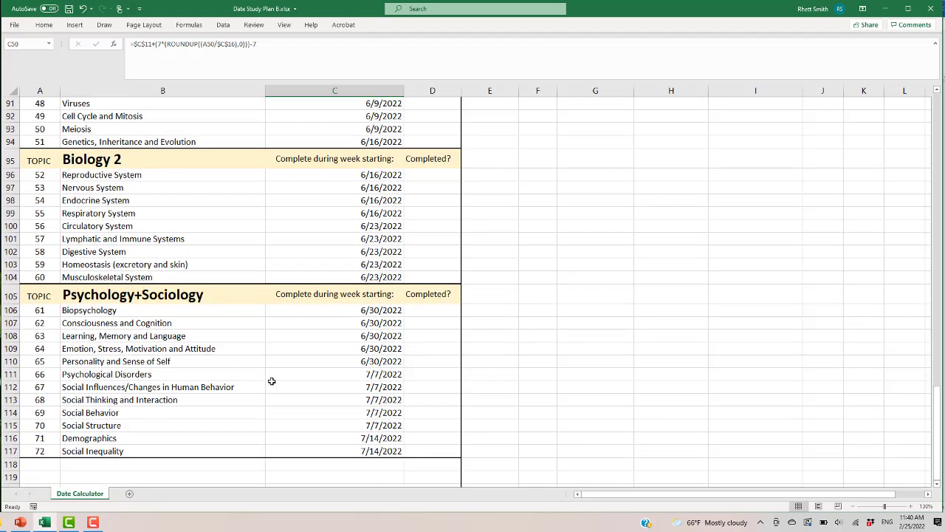
pyautogui.click(375, 451)
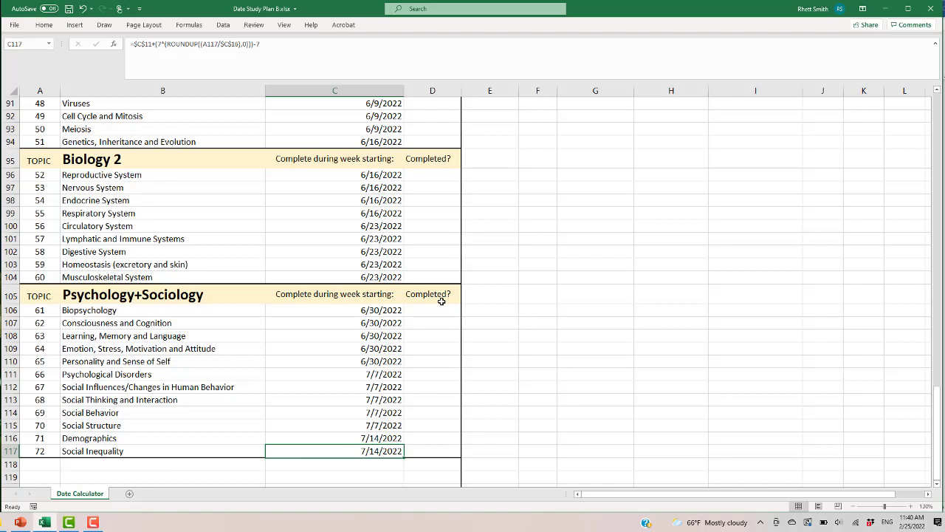
# Return to the start of the sheet and review the start date, days per week and hours per day entries.
pyautogui.scroll(20, 478, 290)
pyautogui.moveTo(384, 293); pyautogui.dragTo(386, 323)
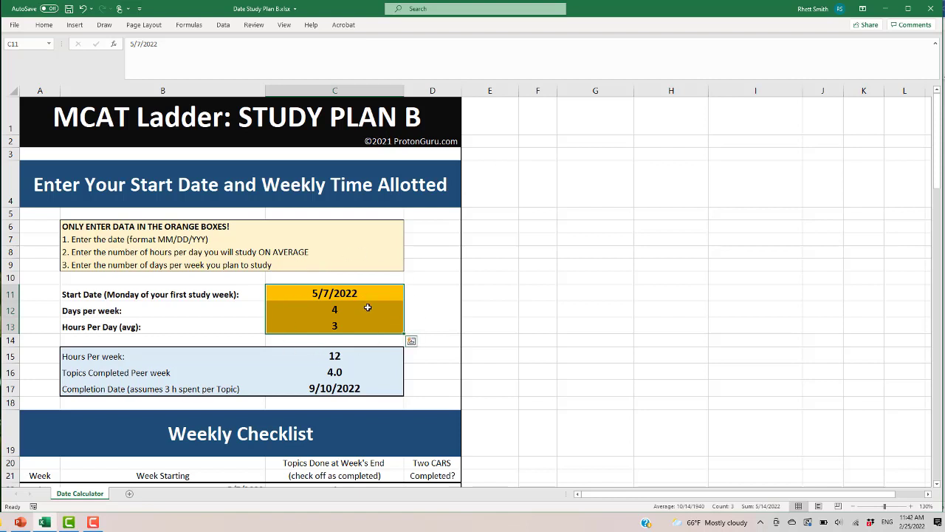
pyautogui.click(428, 307)
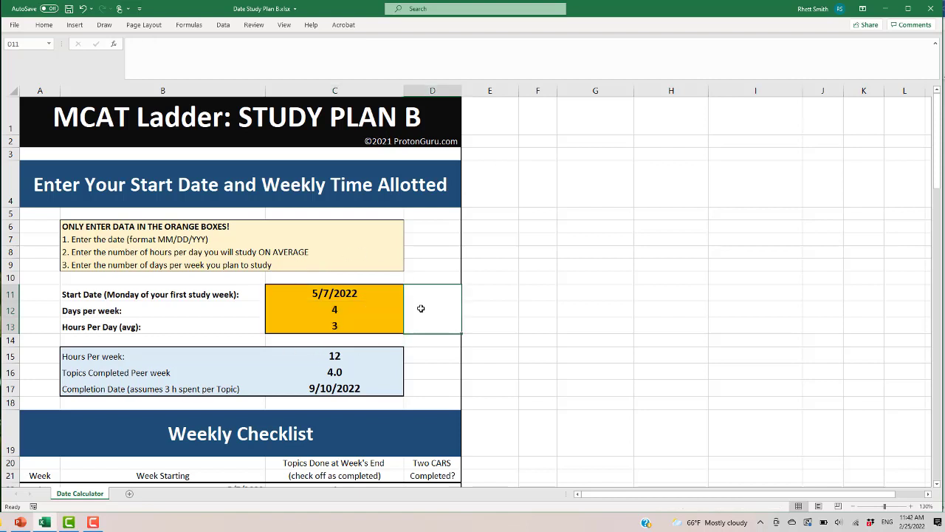